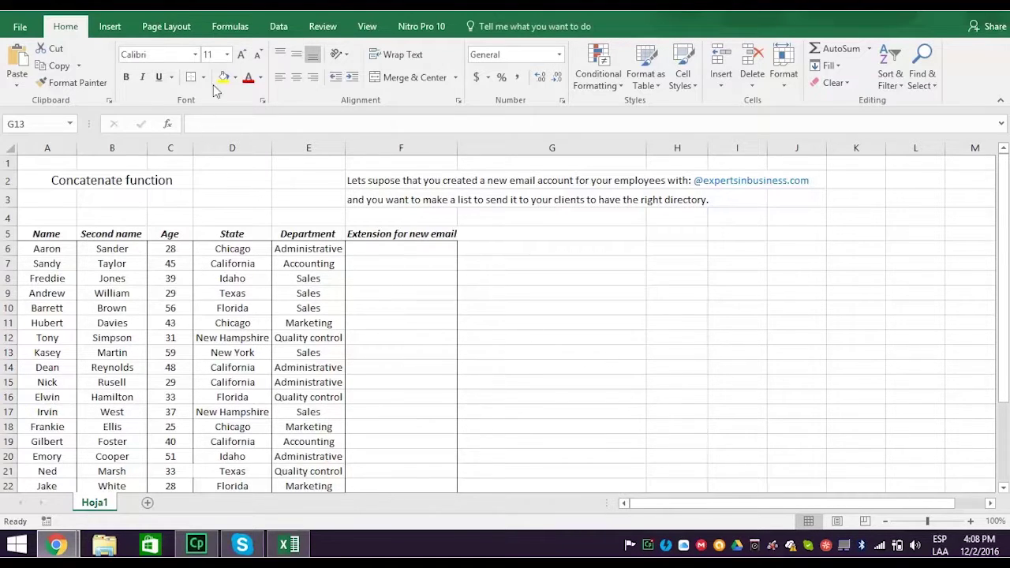
Browse the Insert Function dialog's Database category and its list of all available functions, and close the dialog without inserting one
click(230, 27)
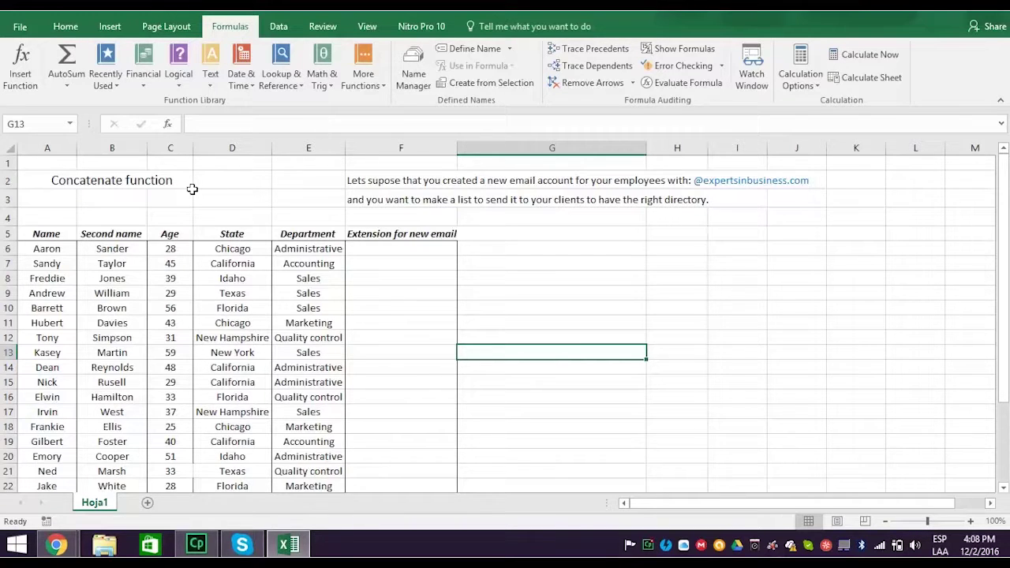
click(29, 75)
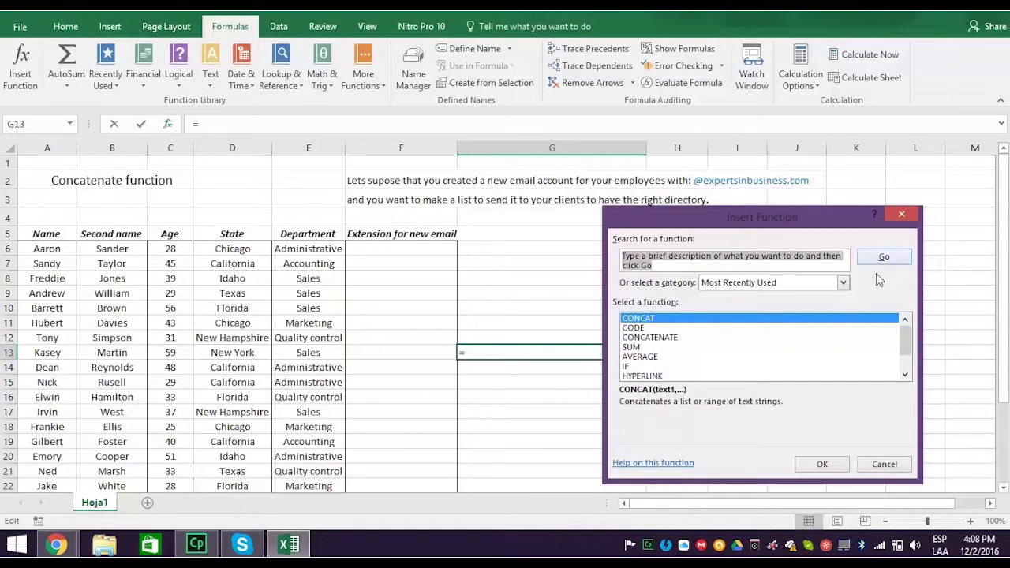
click(843, 282)
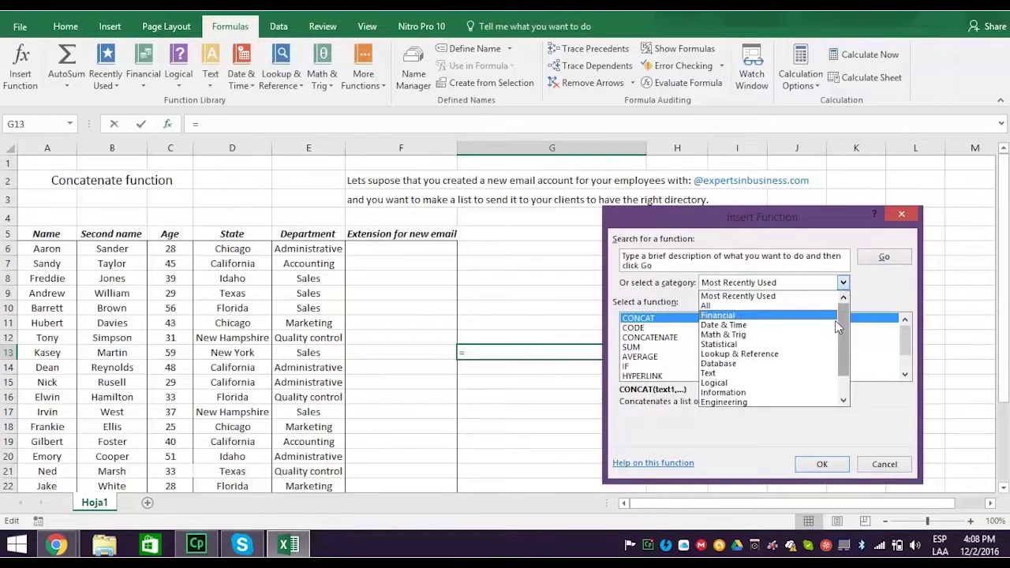
click(823, 365)
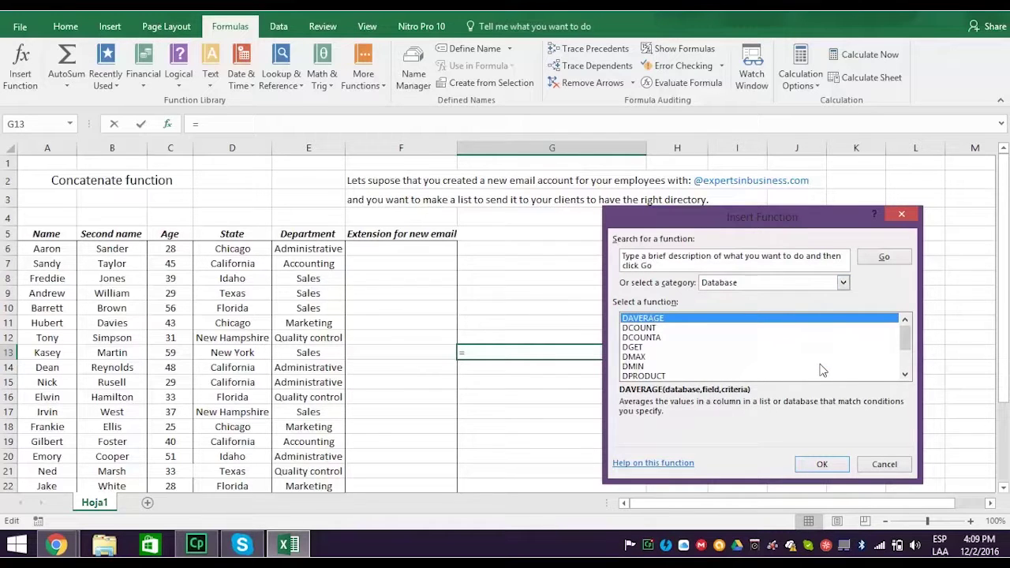
click(839, 284)
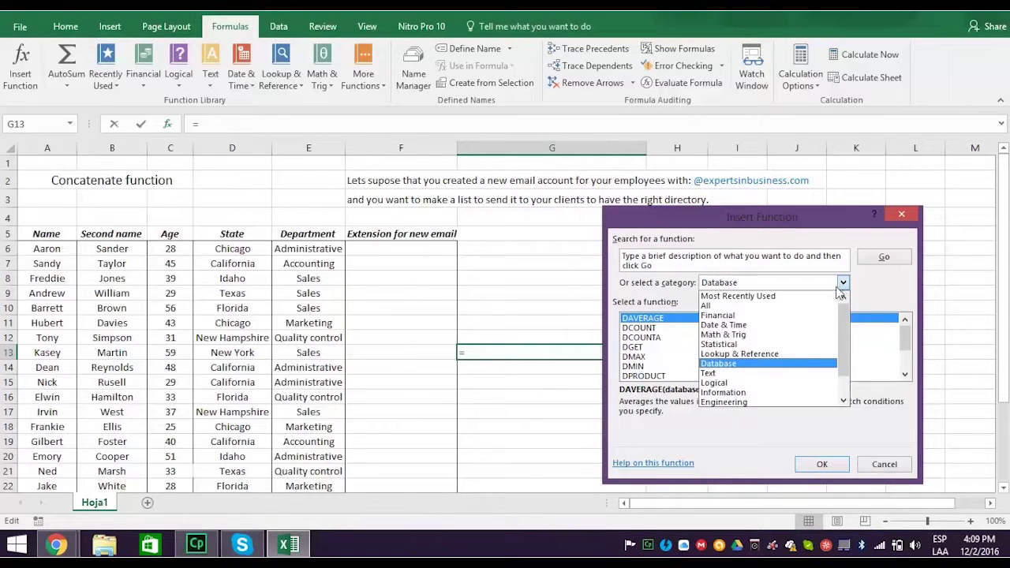
click(819, 306)
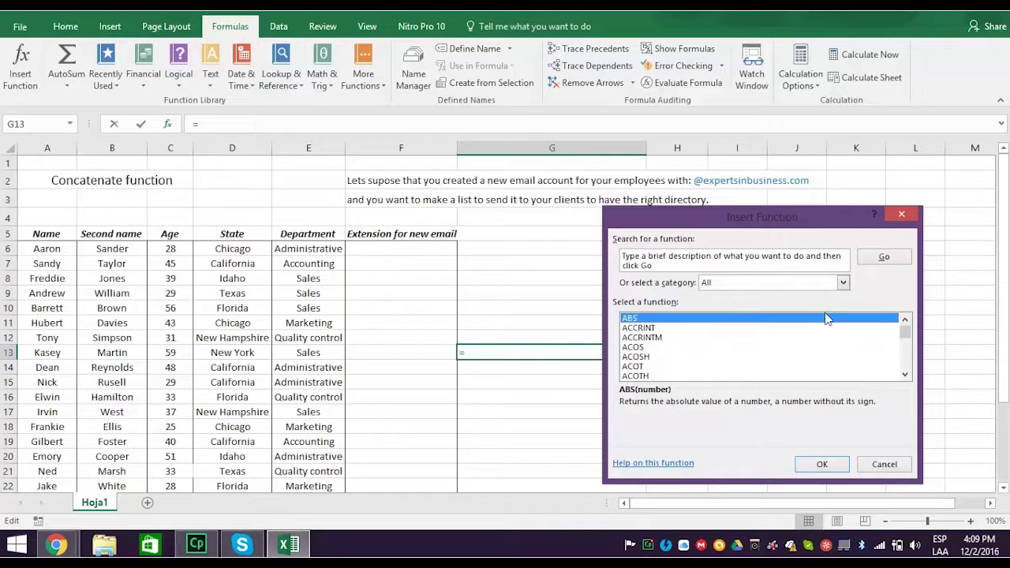
scroll(866, 354, down, 1)
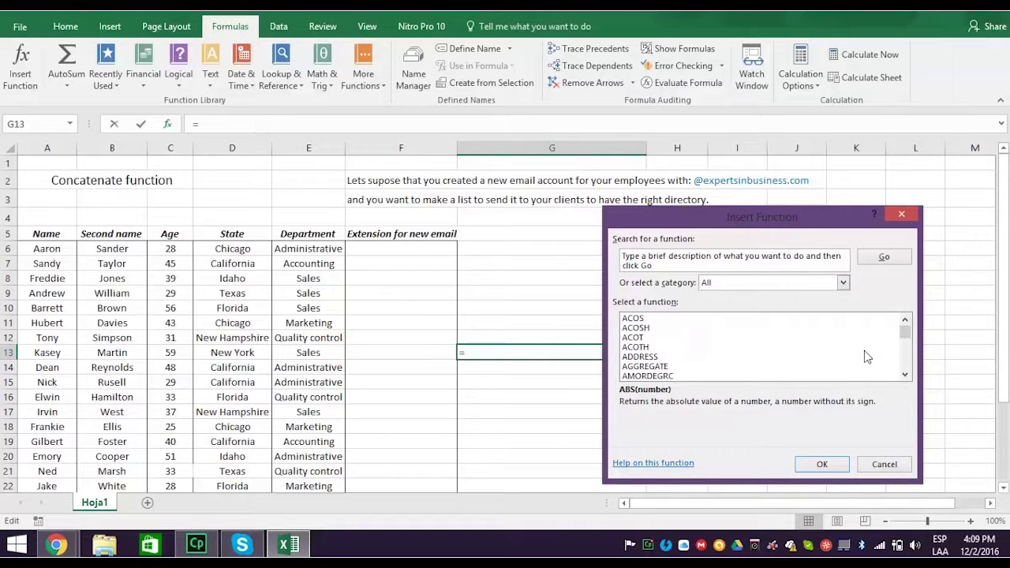
scroll(865, 357, down, 1)
scroll(865, 357, down, 1)
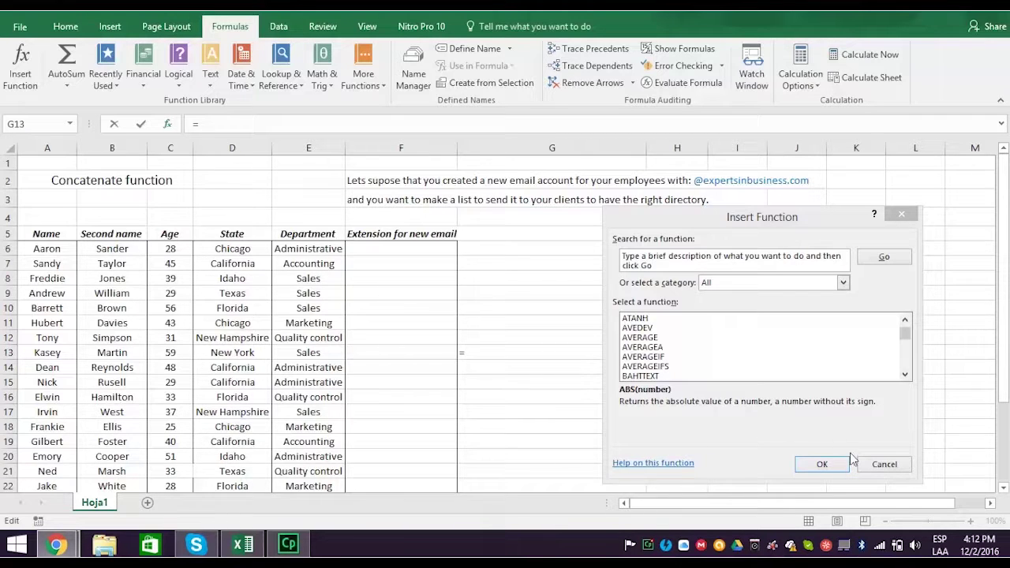
click(873, 470)
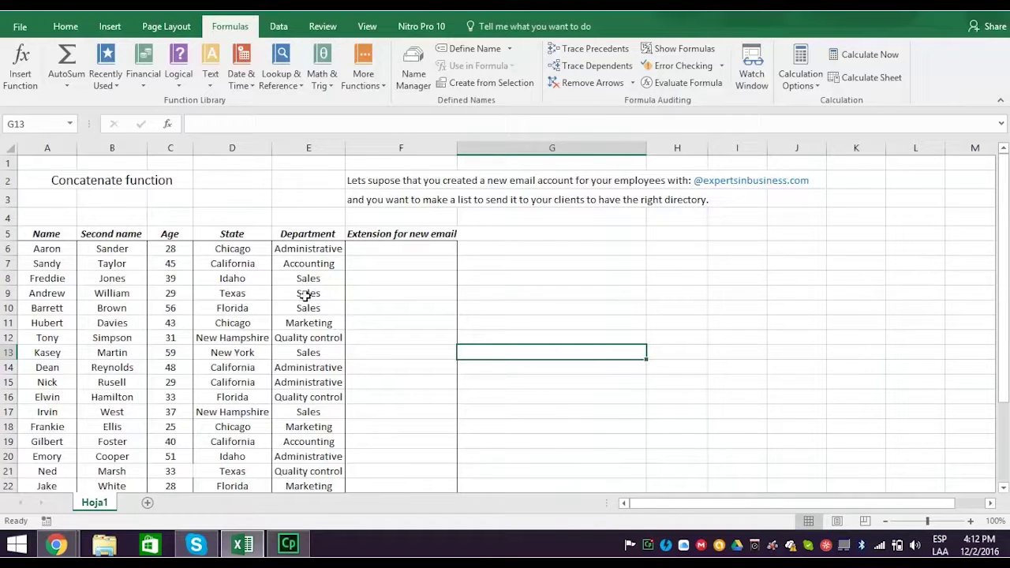
click(207, 81)
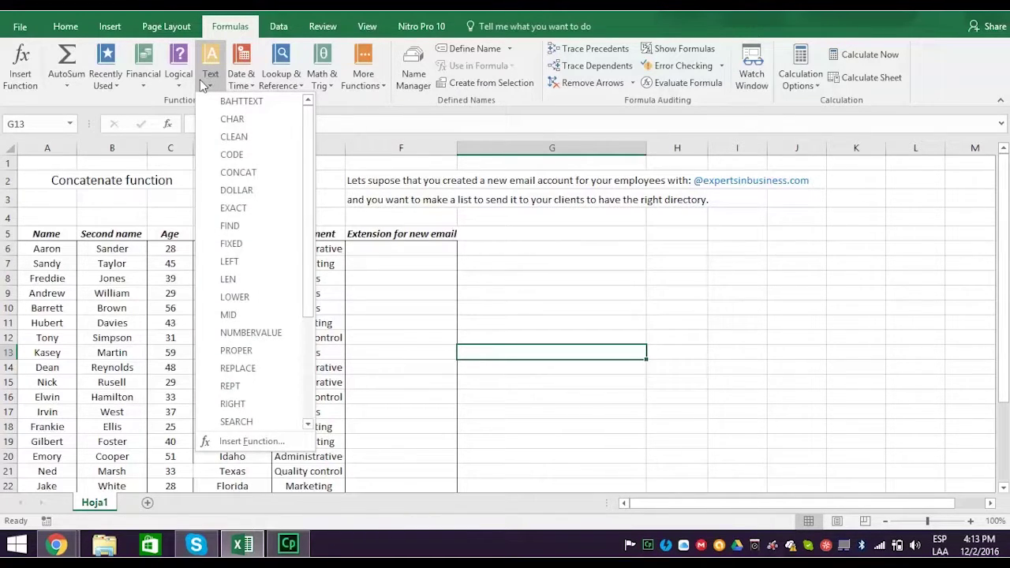
click(251, 175)
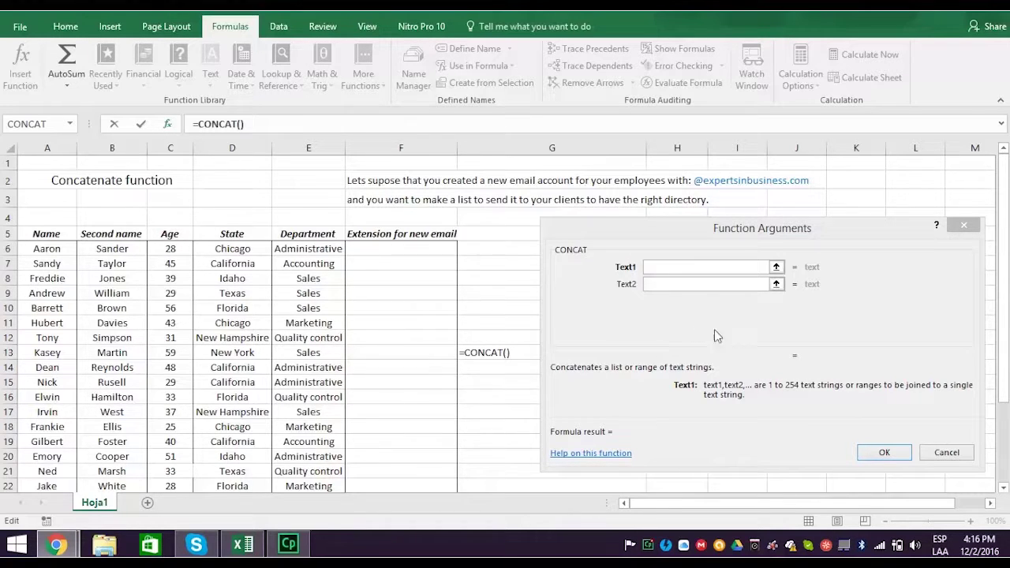
click(947, 453)
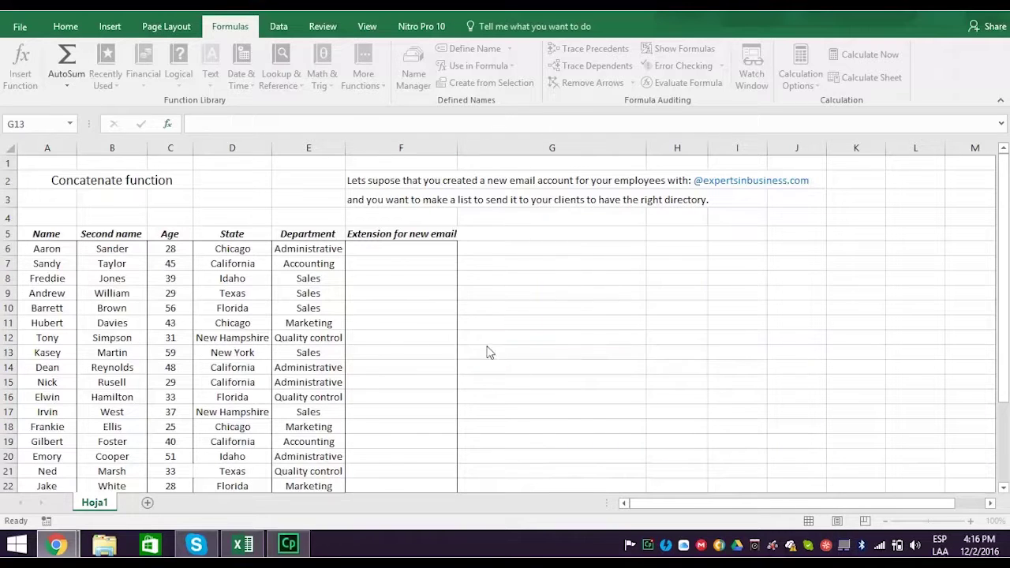
Enter expertsinbusiness.com in F6 and fill it down the Extension for new email column through F29
click(386, 249)
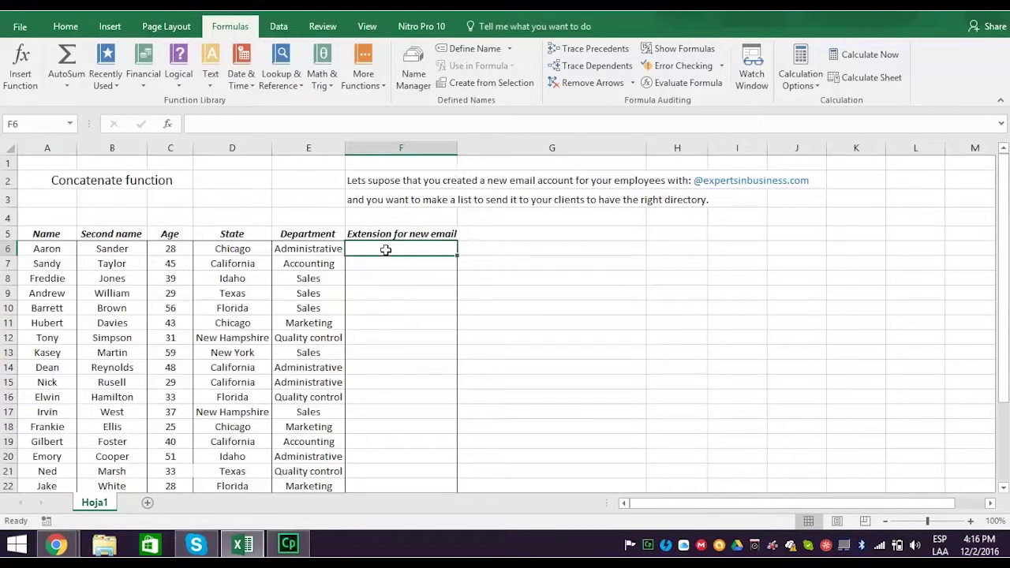
text(exper)
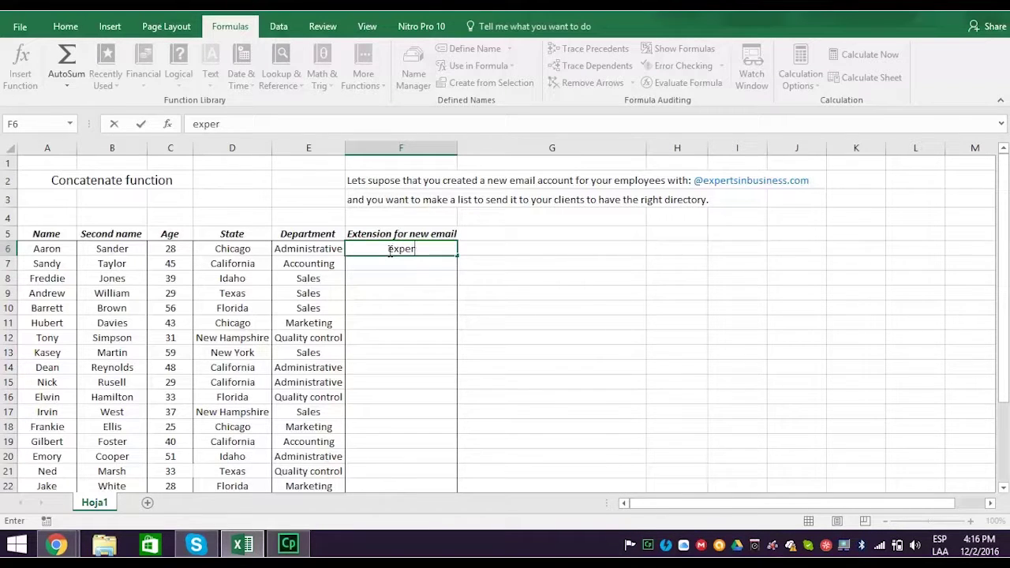
text(tsinbusines)
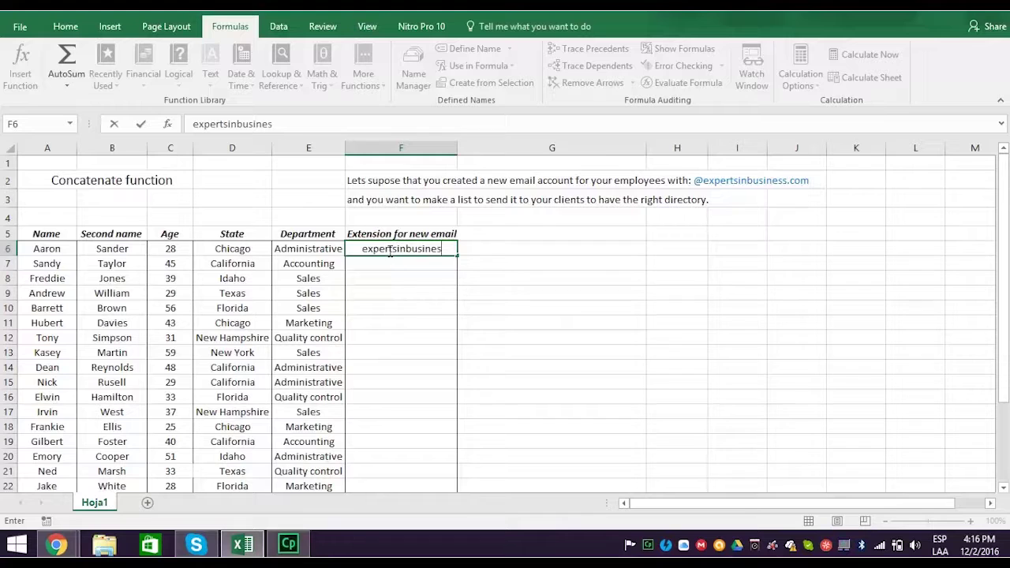
text(s.com)
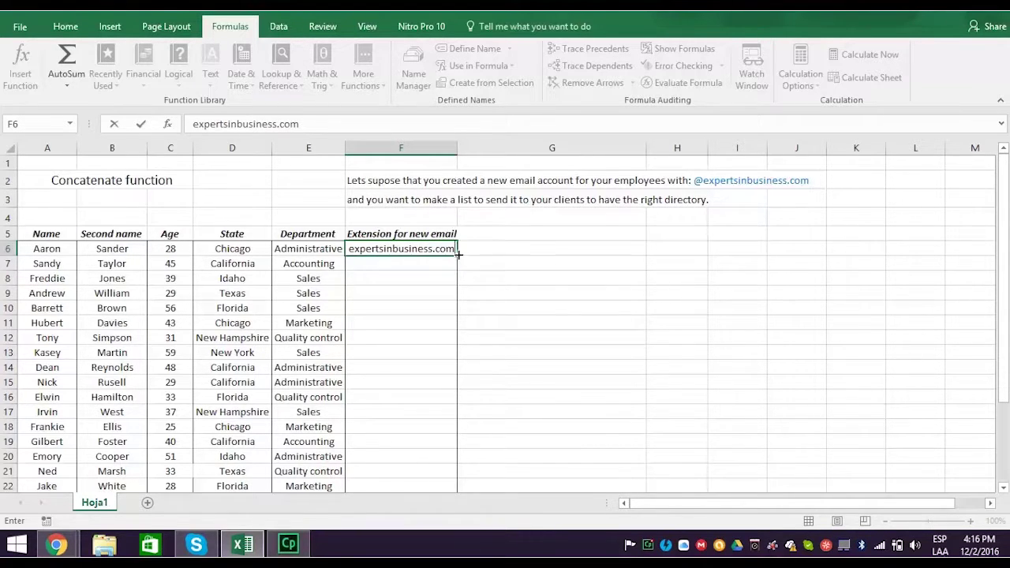
drag(457, 255, 436, 486)
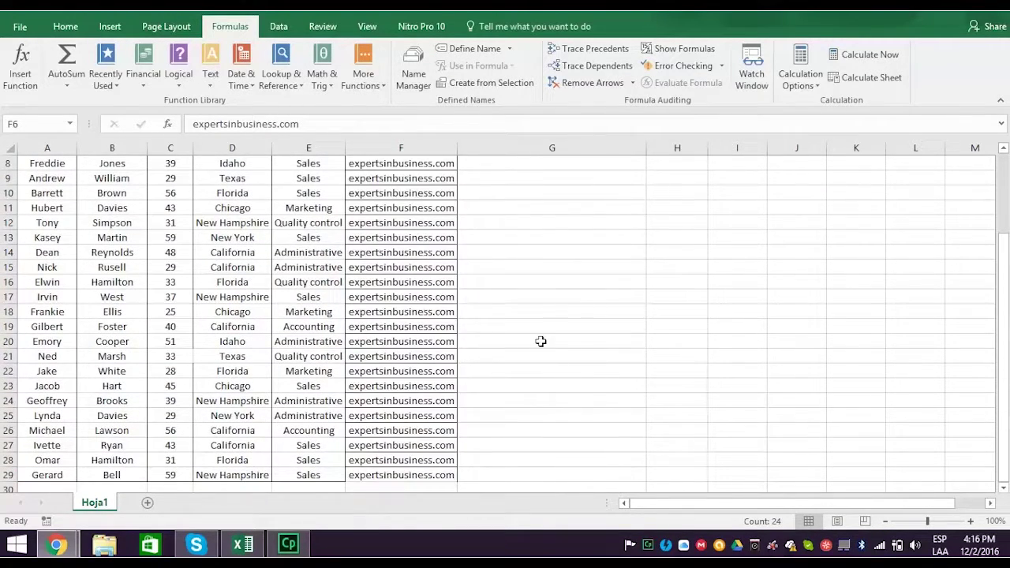
Insert a CONCAT function in G6 that joins A6, "@" and F6
scroll(542, 345, up, 2)
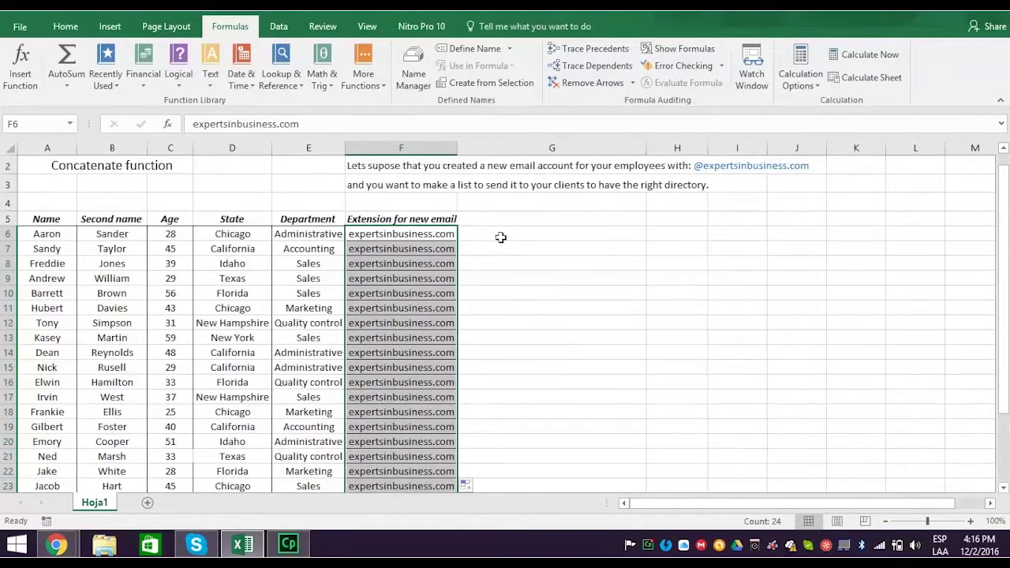
click(501, 237)
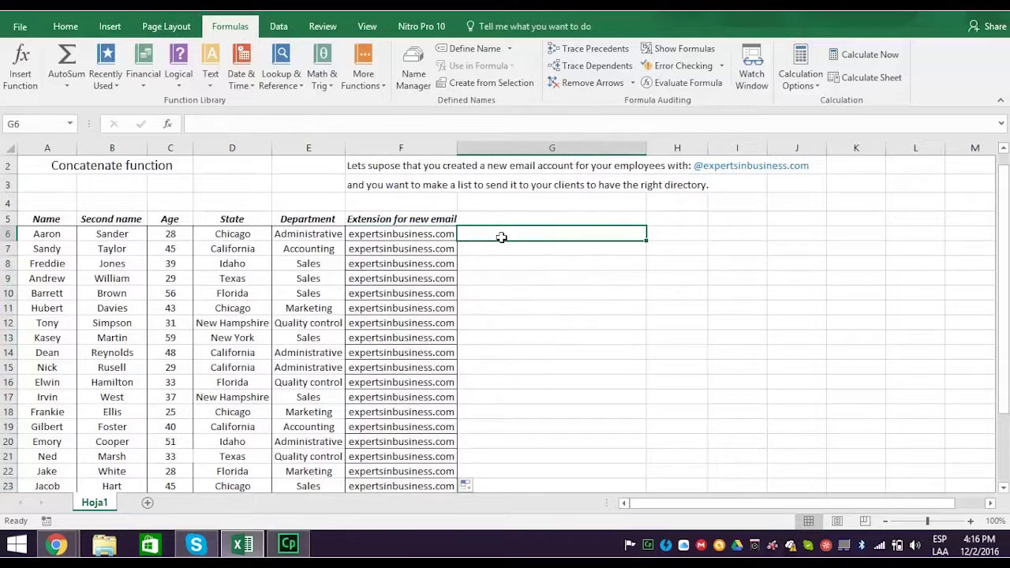
click(210, 68)
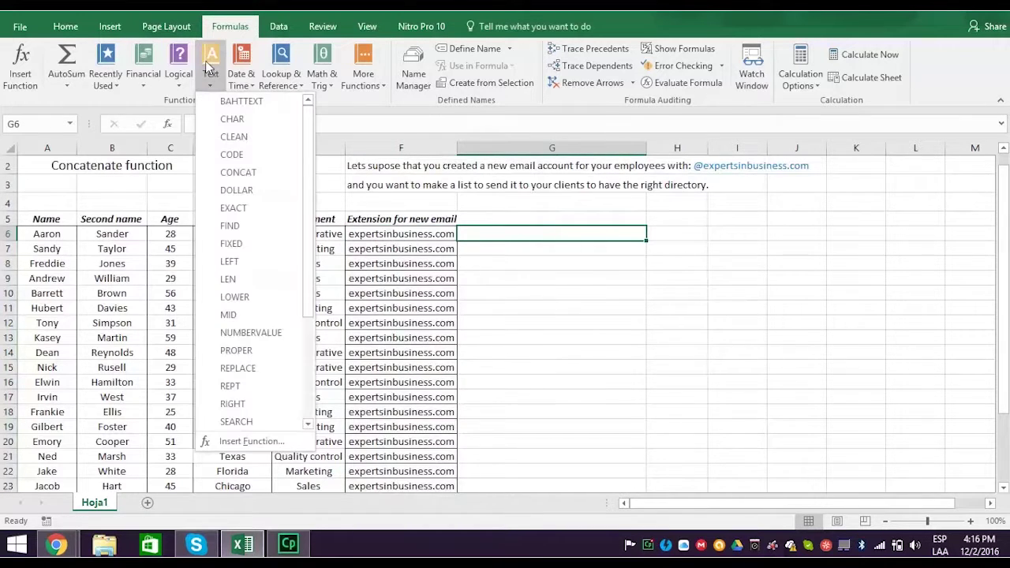
click(231, 174)
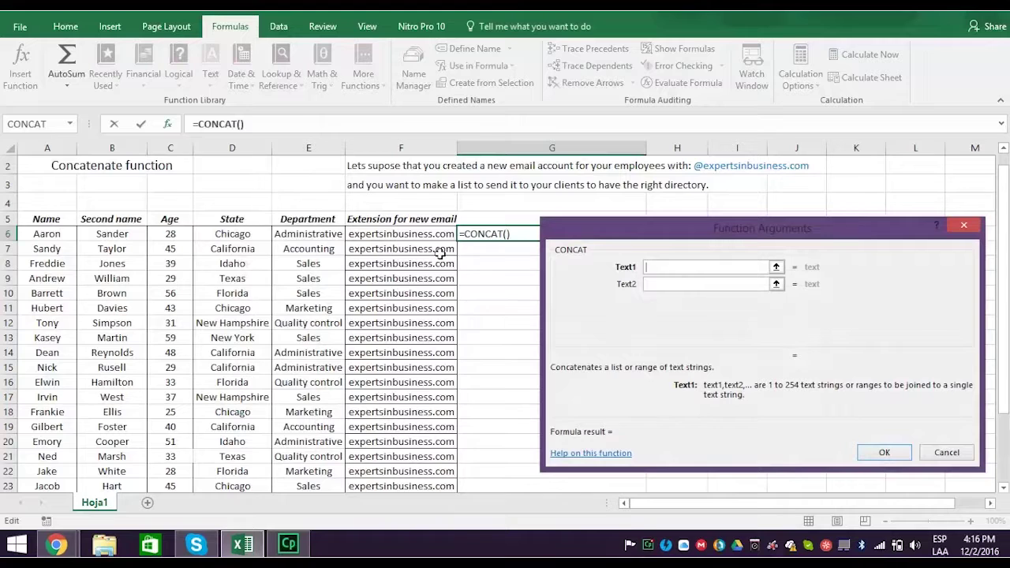
click(45, 232)
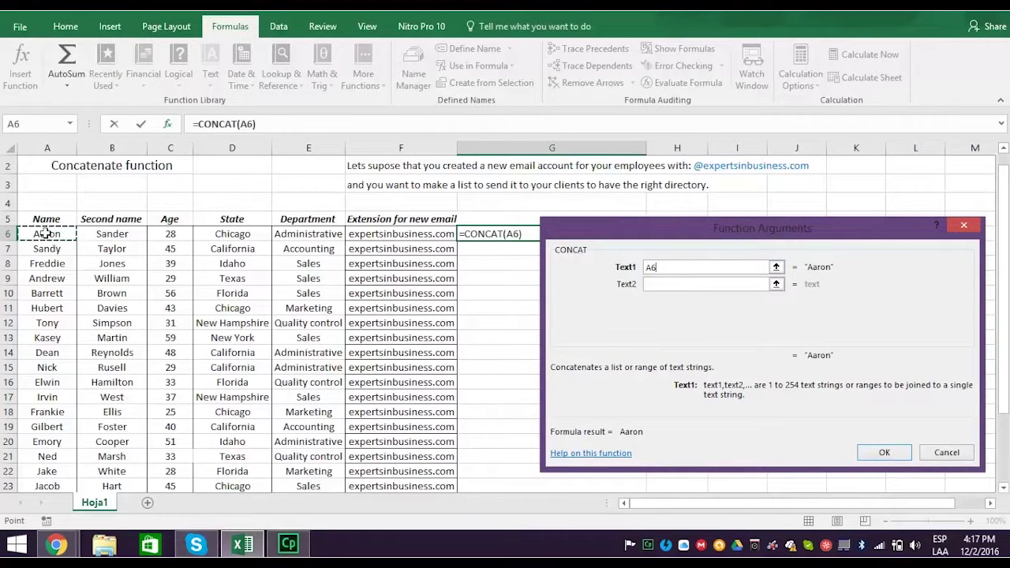
click(660, 288)
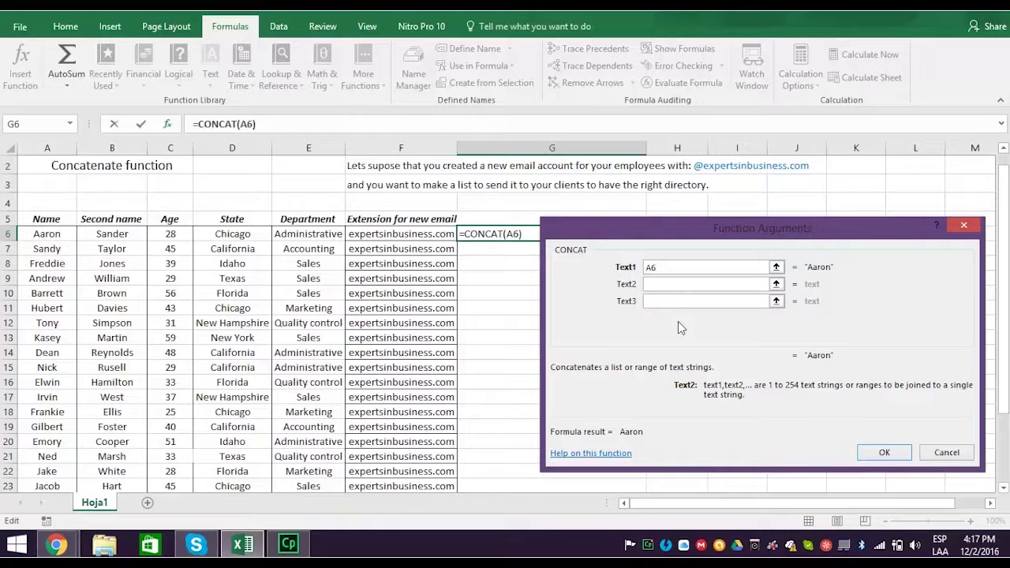
text("@)
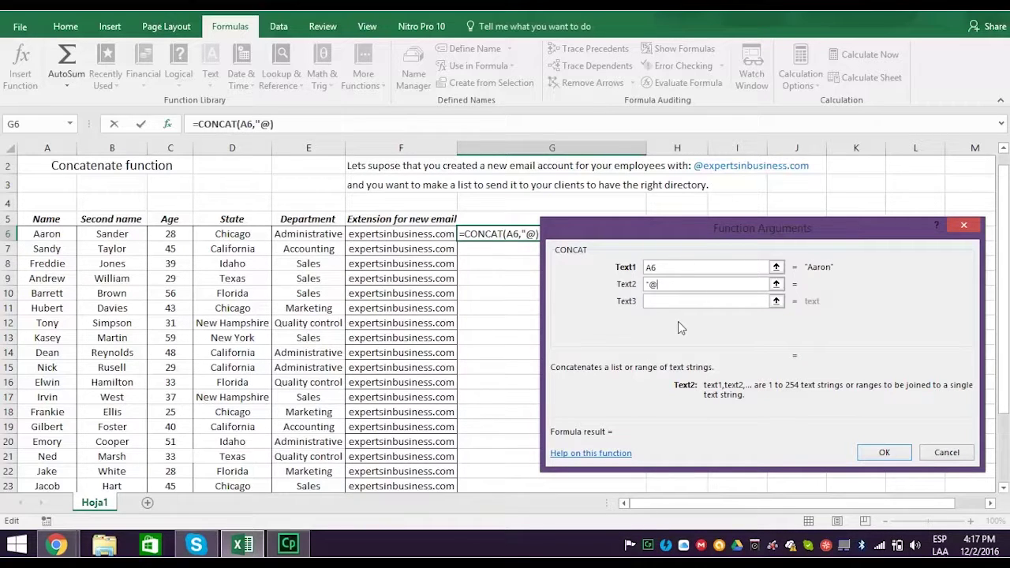
text(")
click(665, 301)
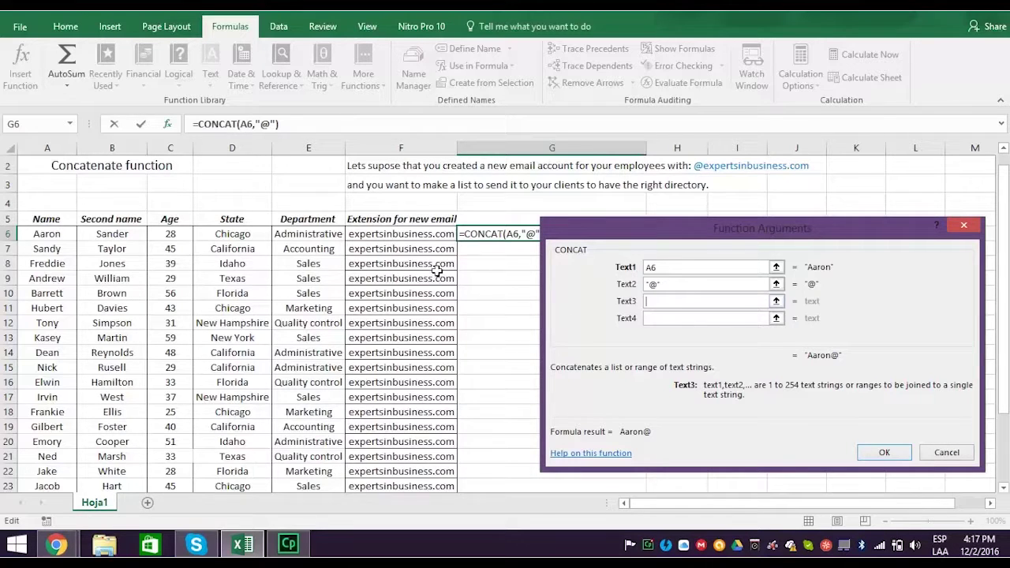
click(403, 234)
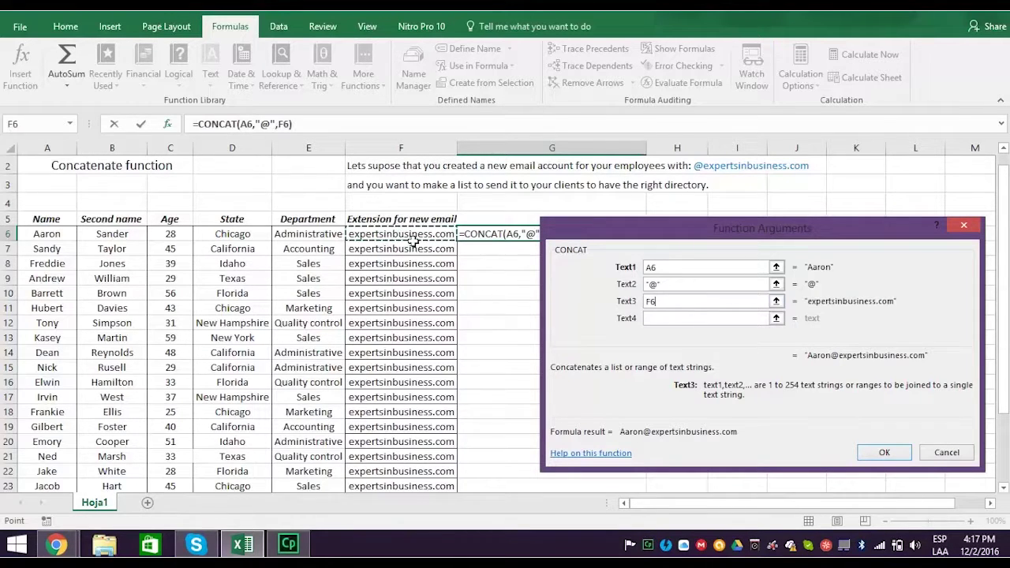
click(885, 453)
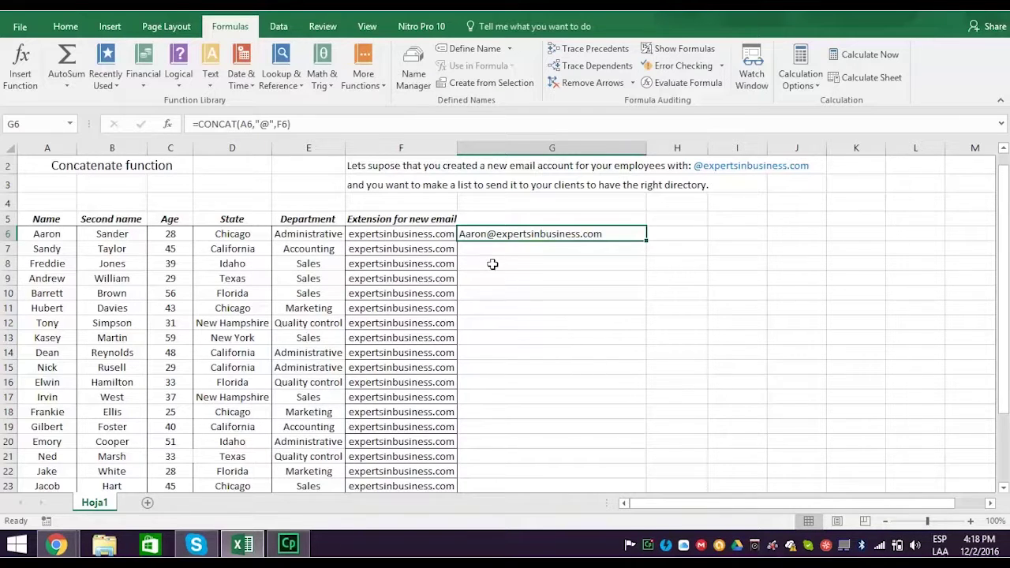
Insert a CONCAT function in G8 that joins A8, B8, "@" and F8, and fill it down through G29
click(493, 263)
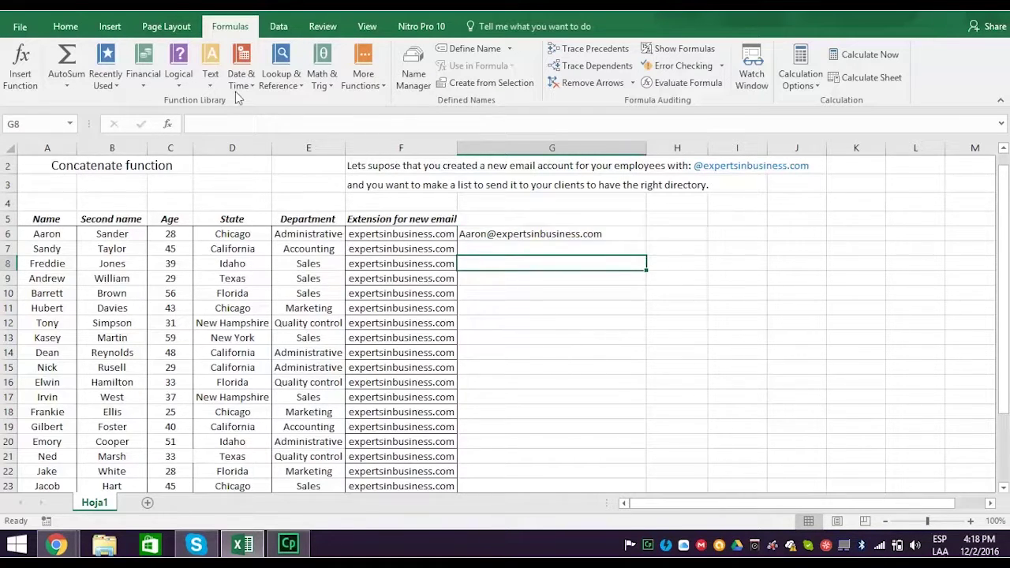
click(211, 85)
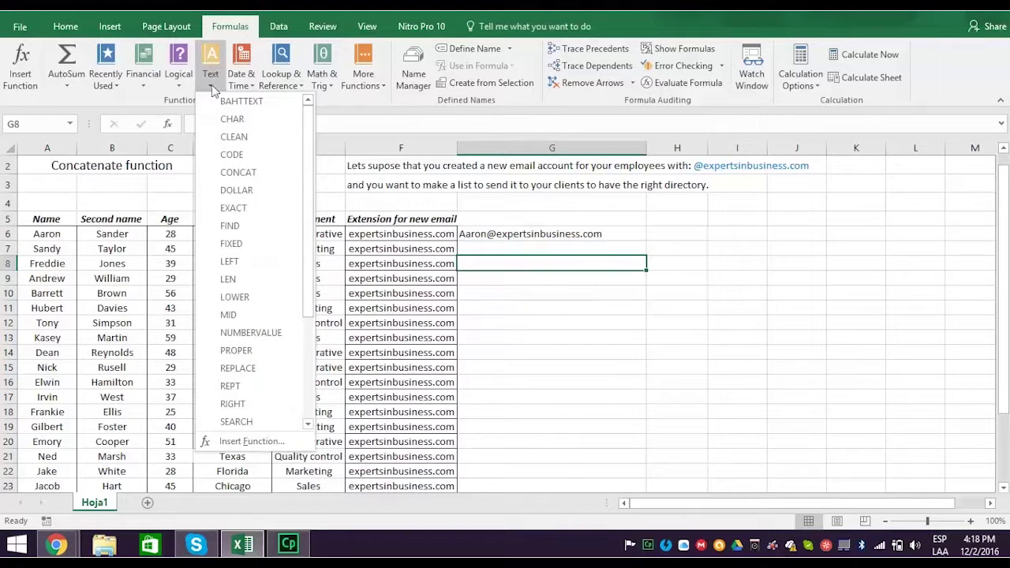
click(234, 171)
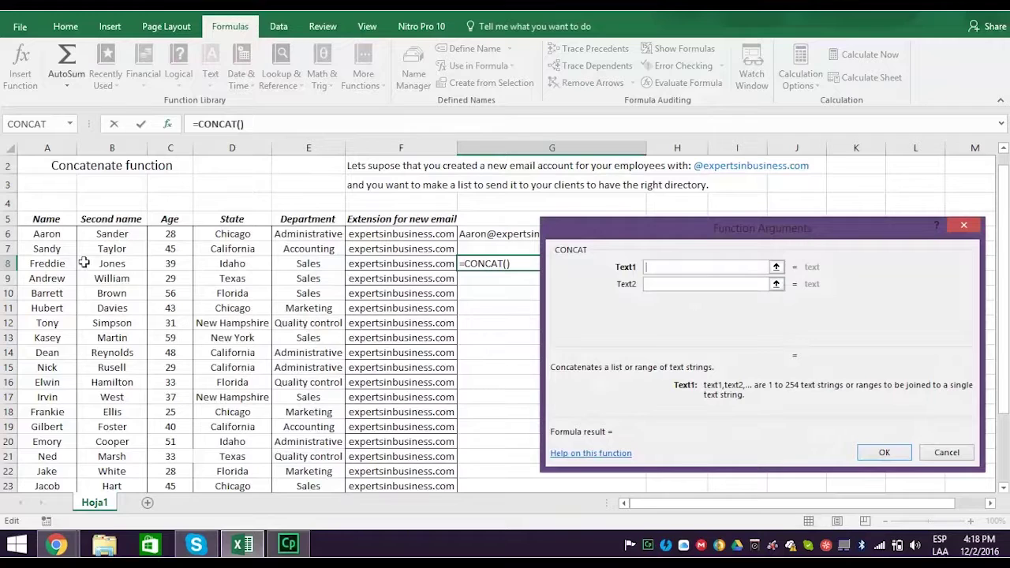
click(41, 268)
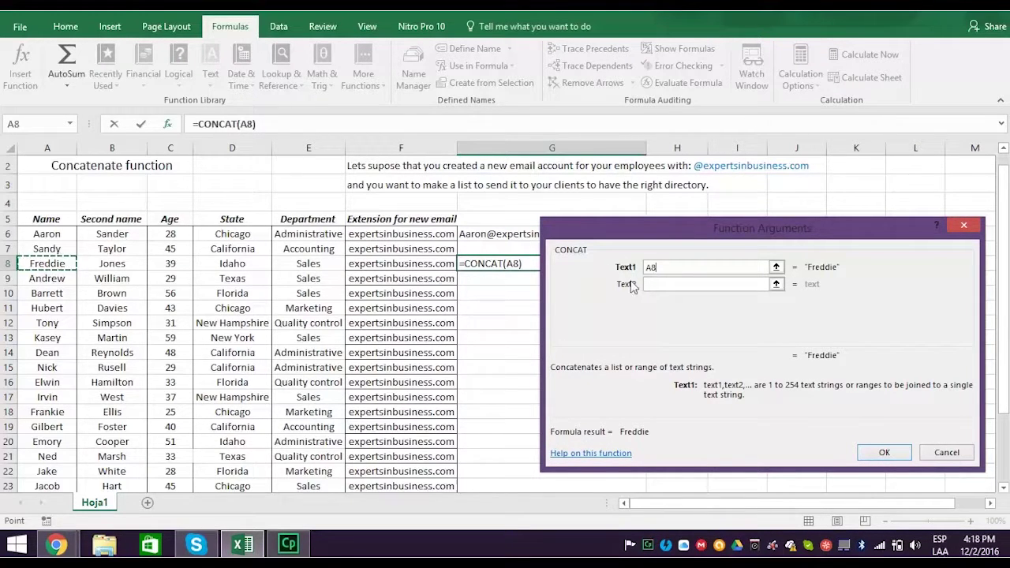
click(655, 284)
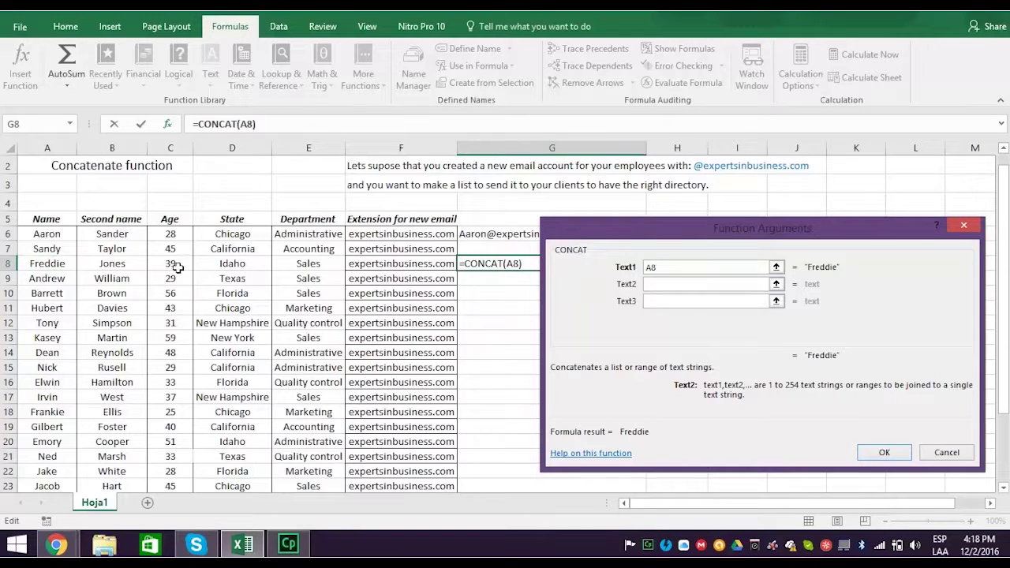
click(99, 264)
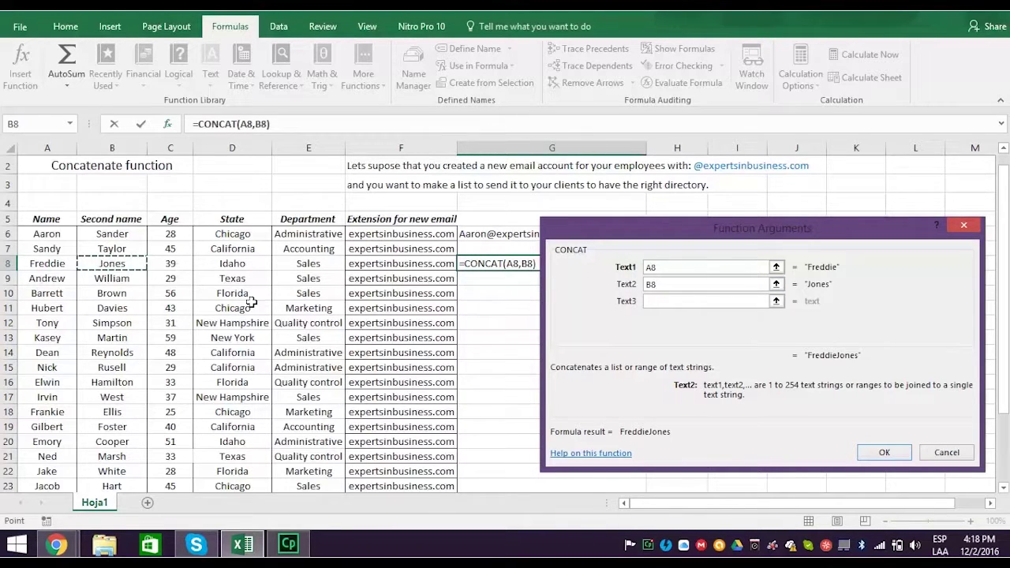
click(678, 300)
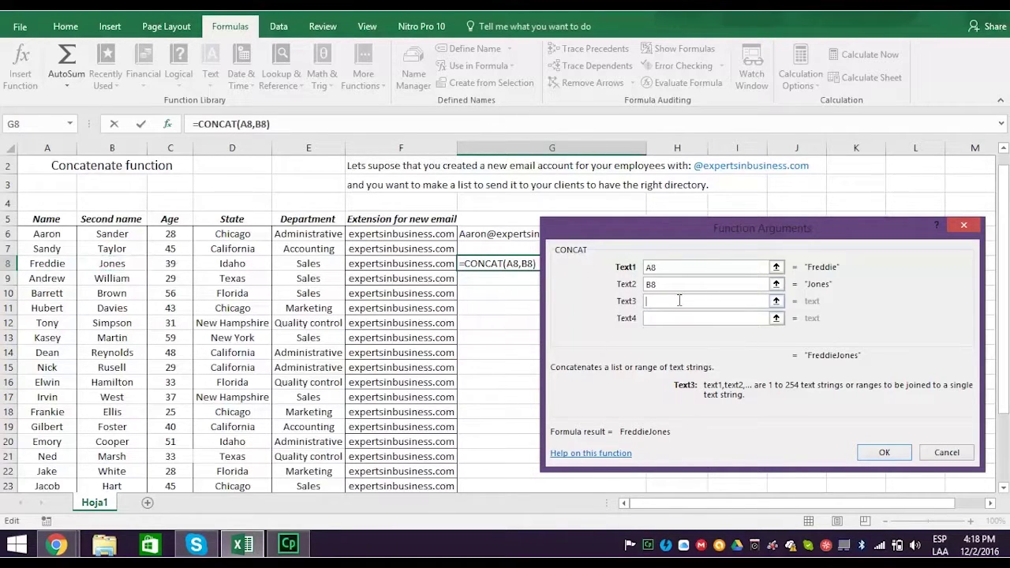
text(")
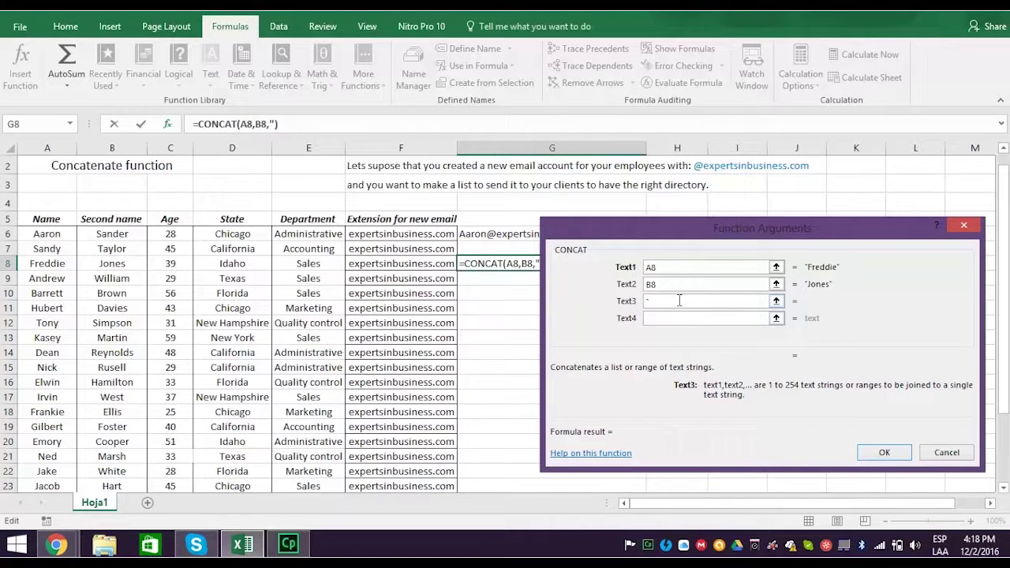
text(@")
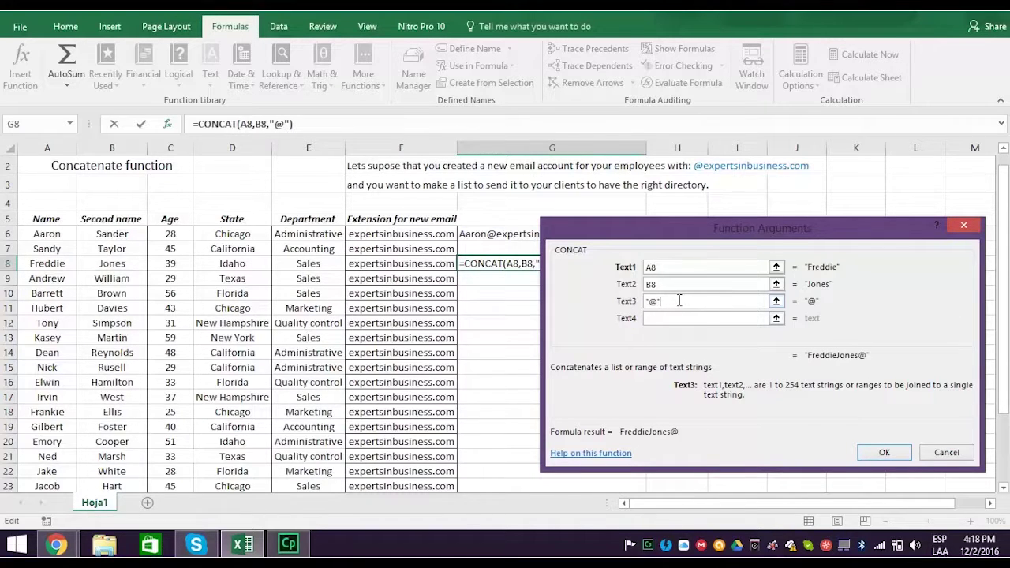
click(655, 318)
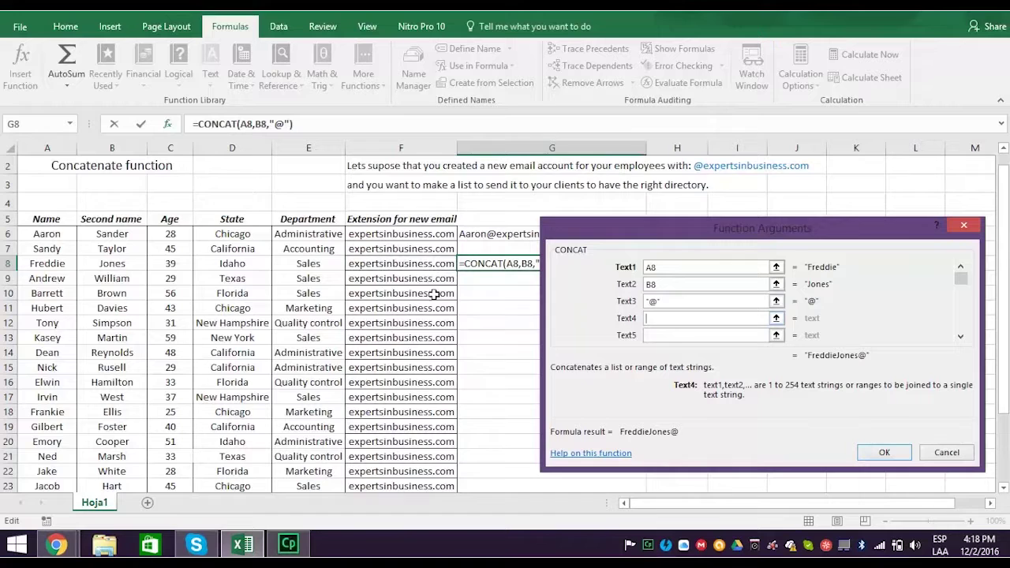
click(408, 264)
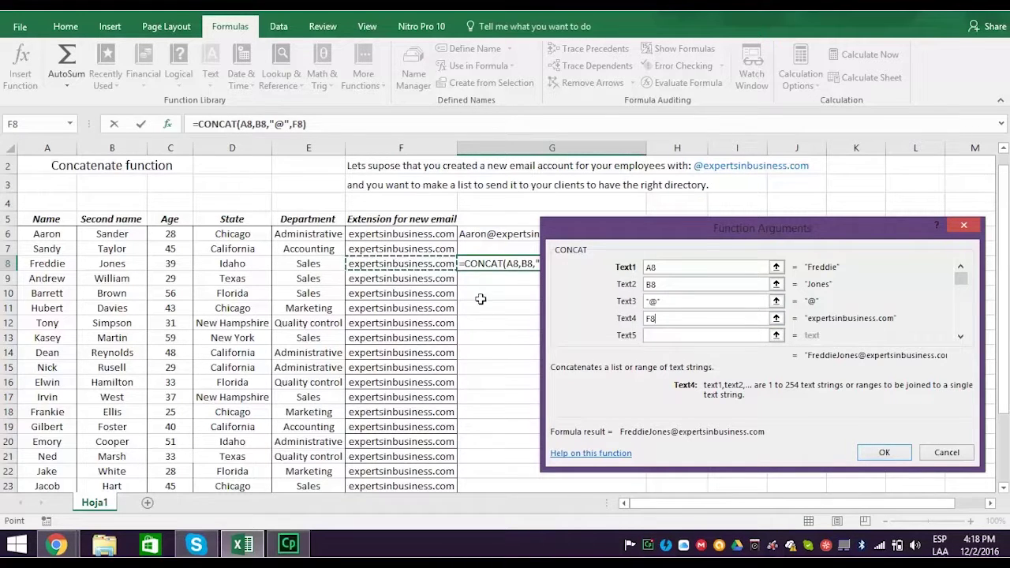
click(891, 453)
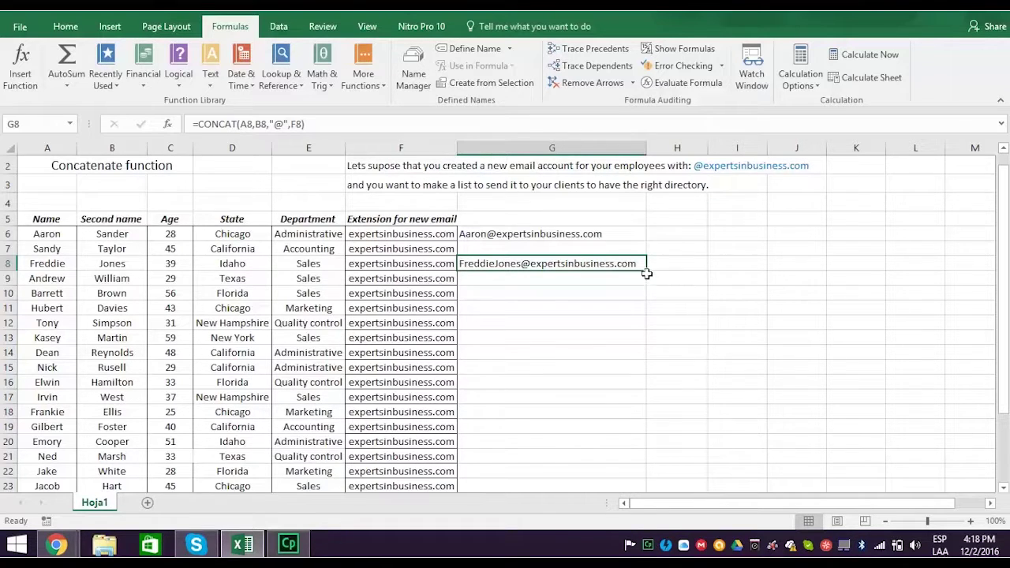
drag(647, 271, 627, 470)
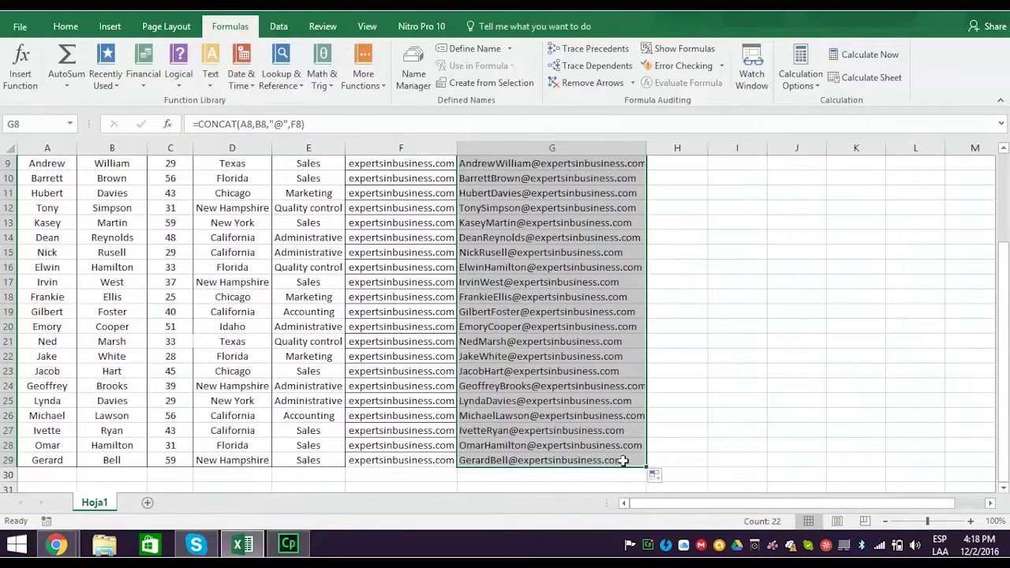
scroll(716, 368, up, 2)
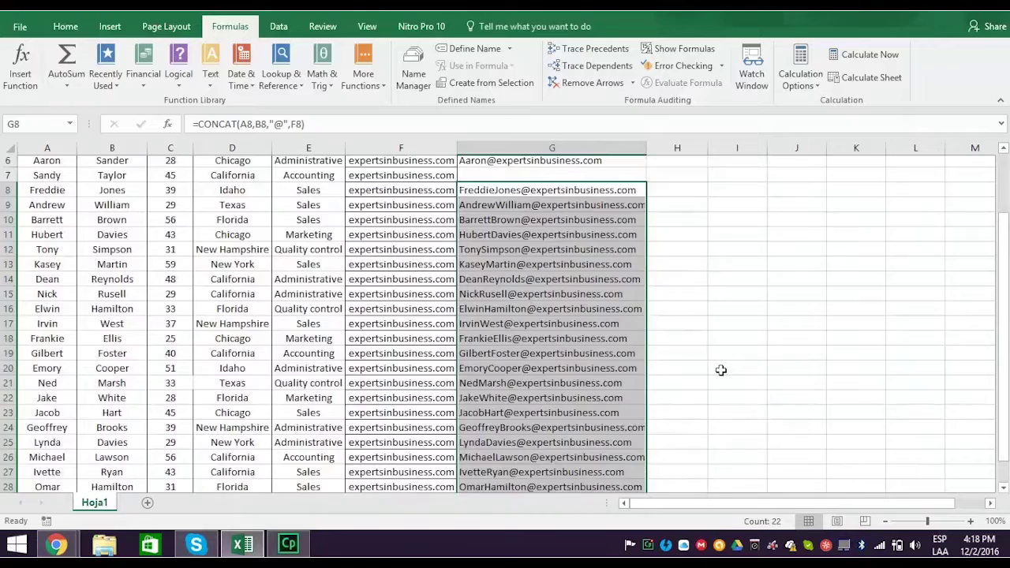
Copy the column of generated e-mail addresses in the range G6:G29
drag(600, 213, 624, 499)
right_click(592, 362)
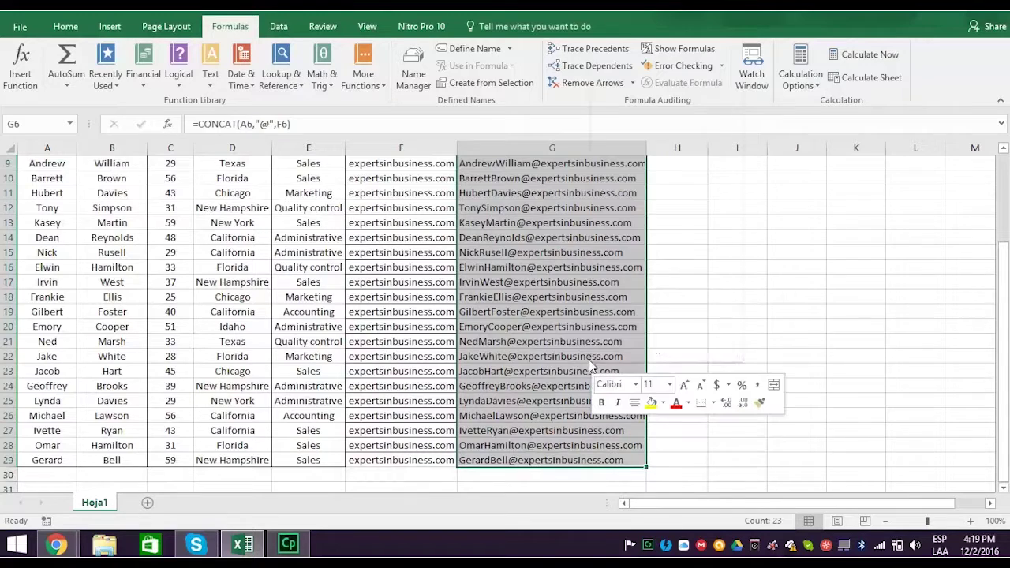
click(652, 75)
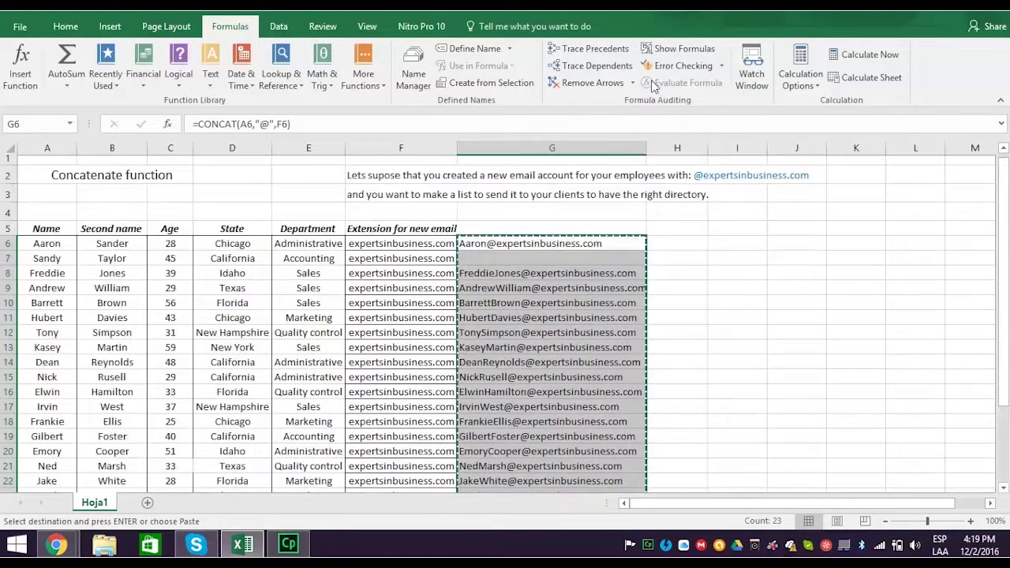